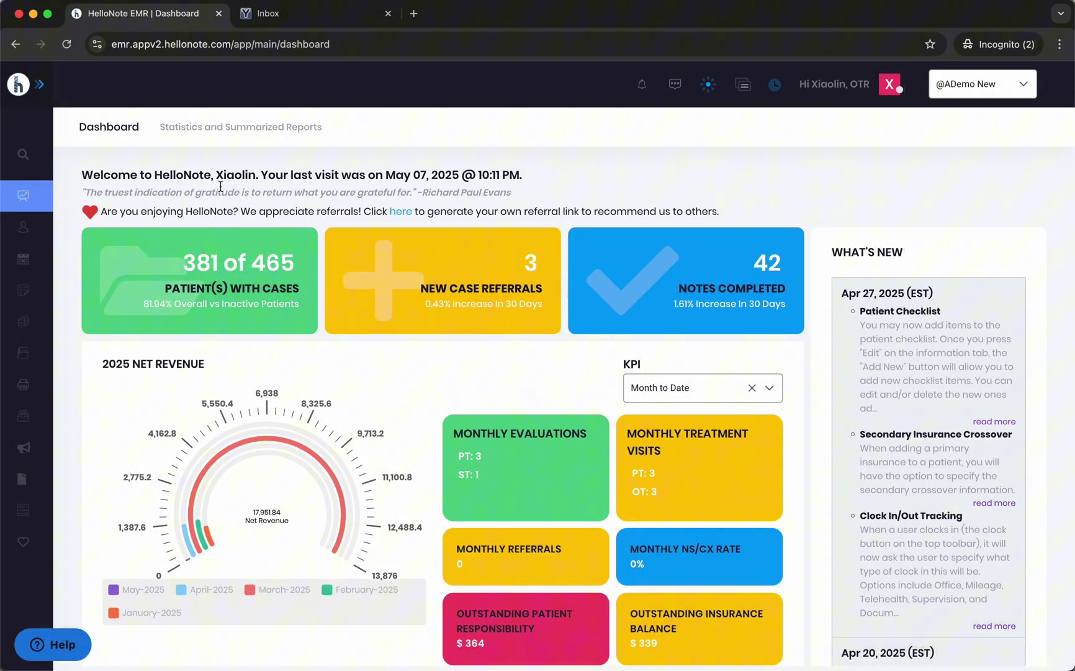
Step: Open the demo patient's record by searching the patient list by first name, and dismiss the patient alert
{"action": "mouse_move", "coordinate": [28, 230]}
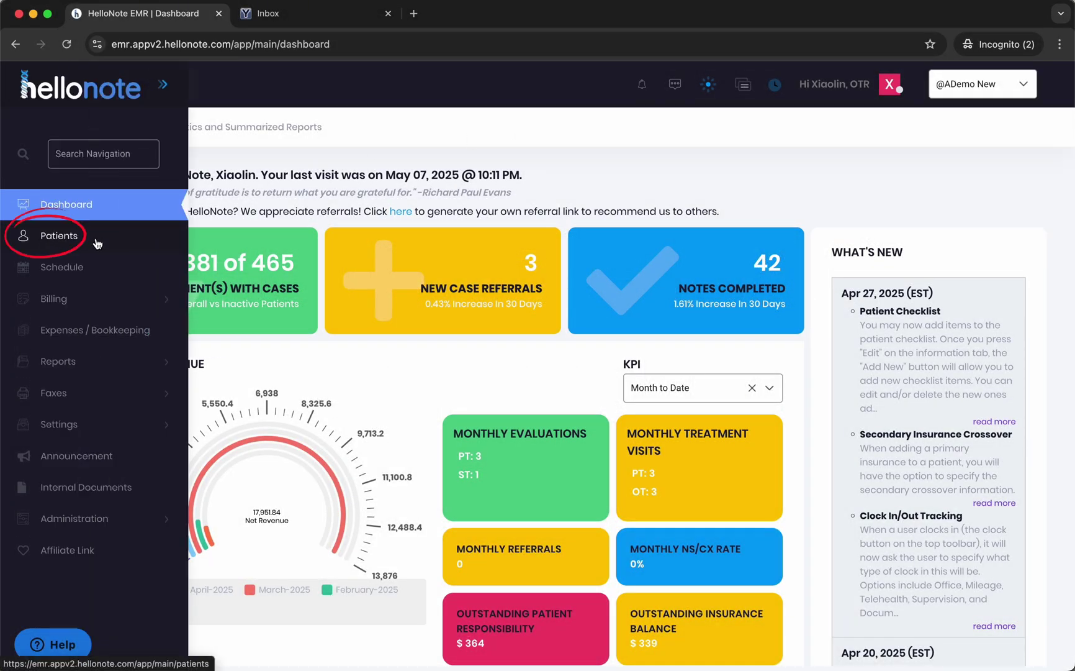
{"action": "left_click", "coordinate": [59, 236]}
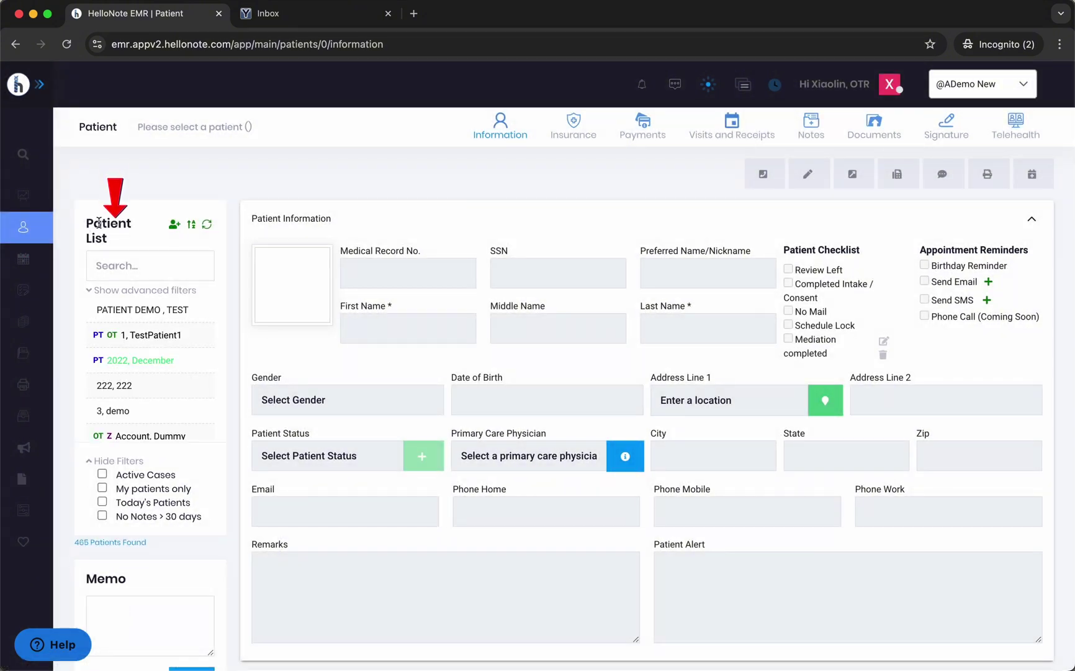
{"action": "left_click", "coordinate": [167, 265]}
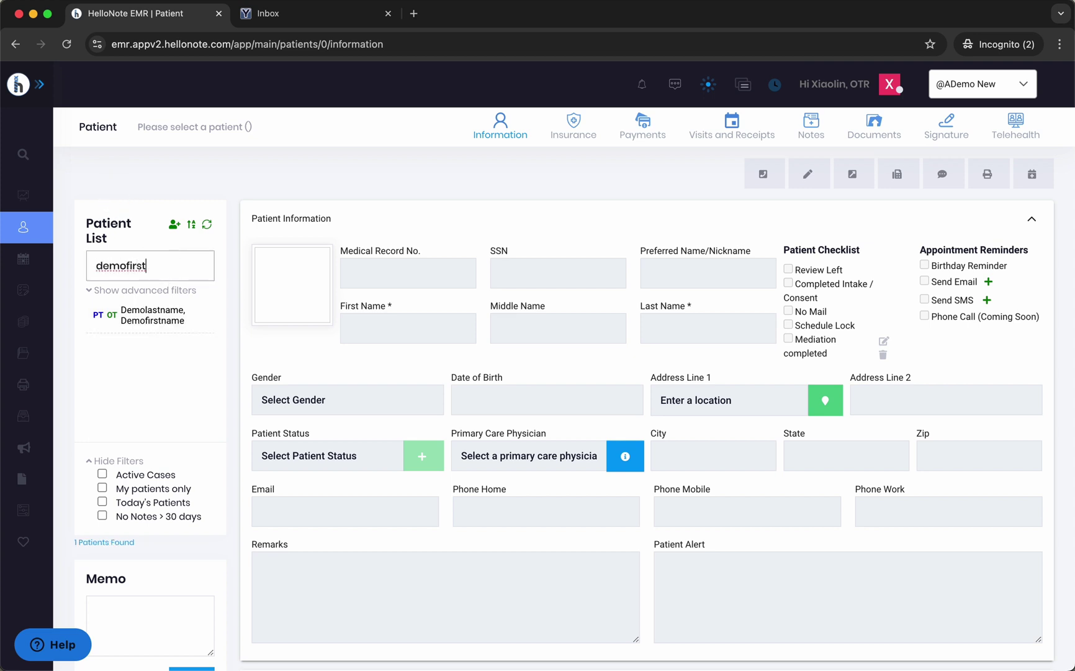
{"action": "left_click", "coordinate": [168, 325]}
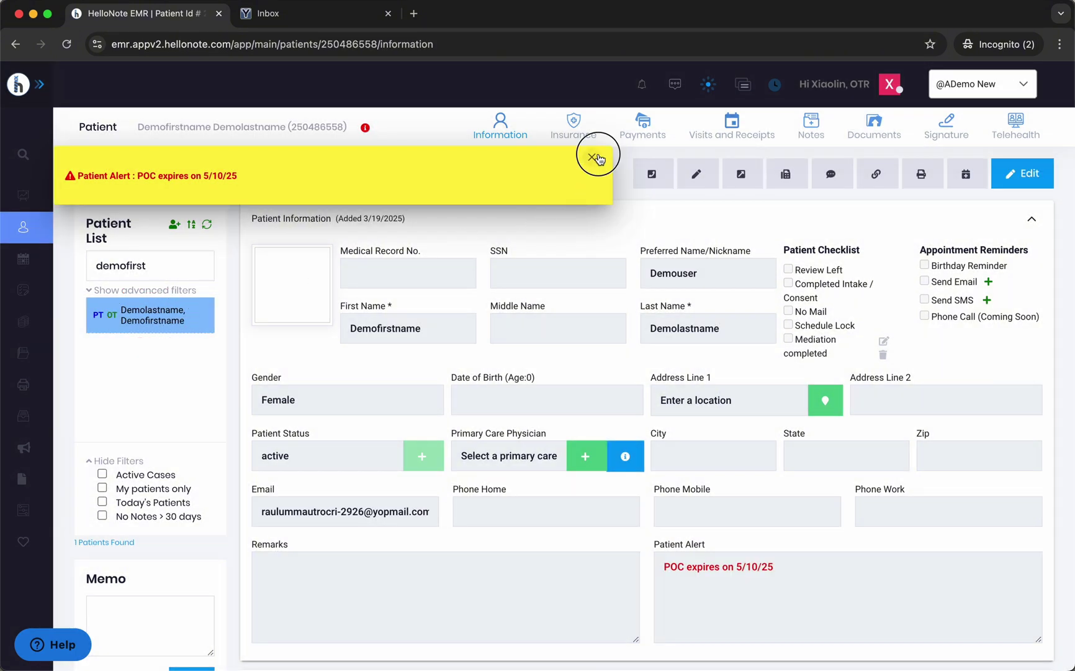
{"action": "left_click", "coordinate": [592, 157]}
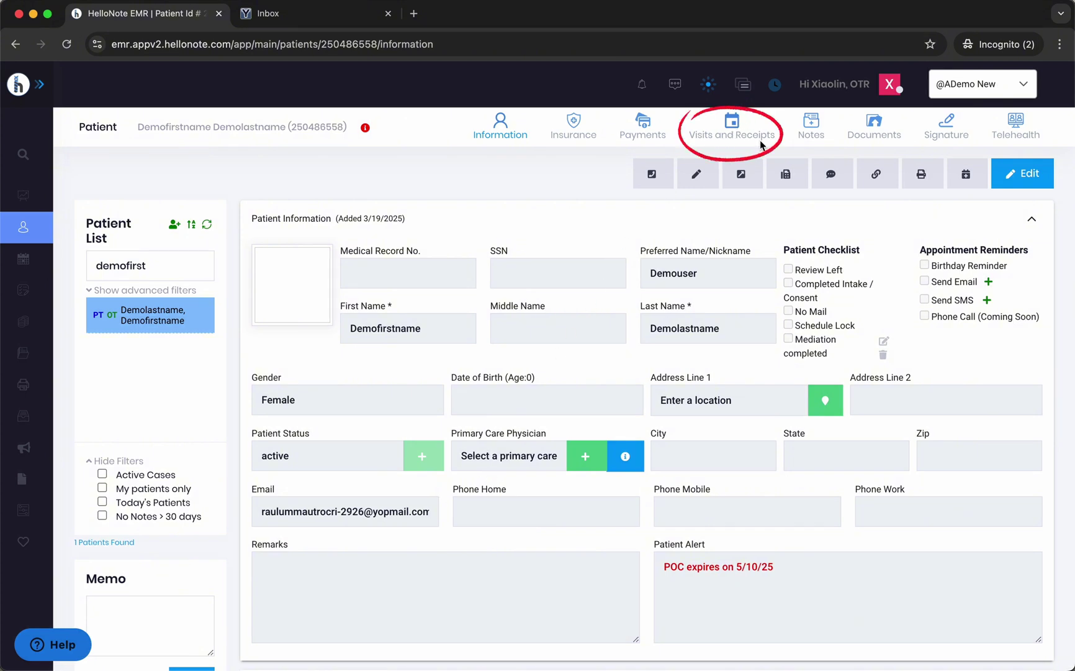
Step: From the patient's visits and receipts, send a payment link for the full balance of the 05/05/2025 visit
{"action": "left_click", "coordinate": [735, 127]}
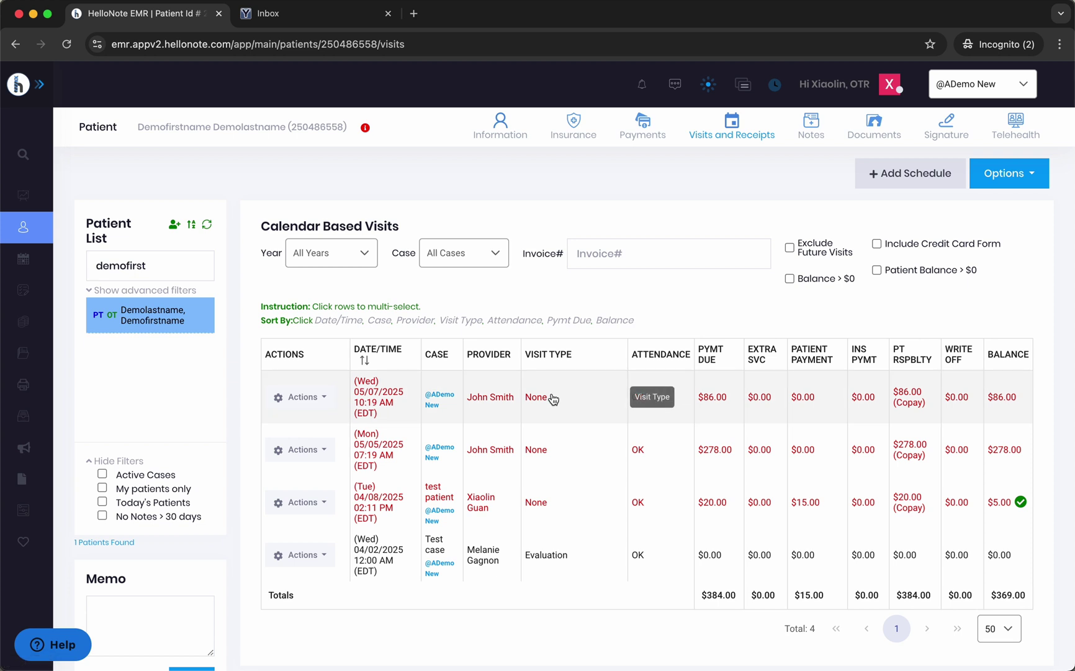
{"action": "scroll", "coordinate": [275, 340], "scroll_direction": "down", "scroll_amount": 1}
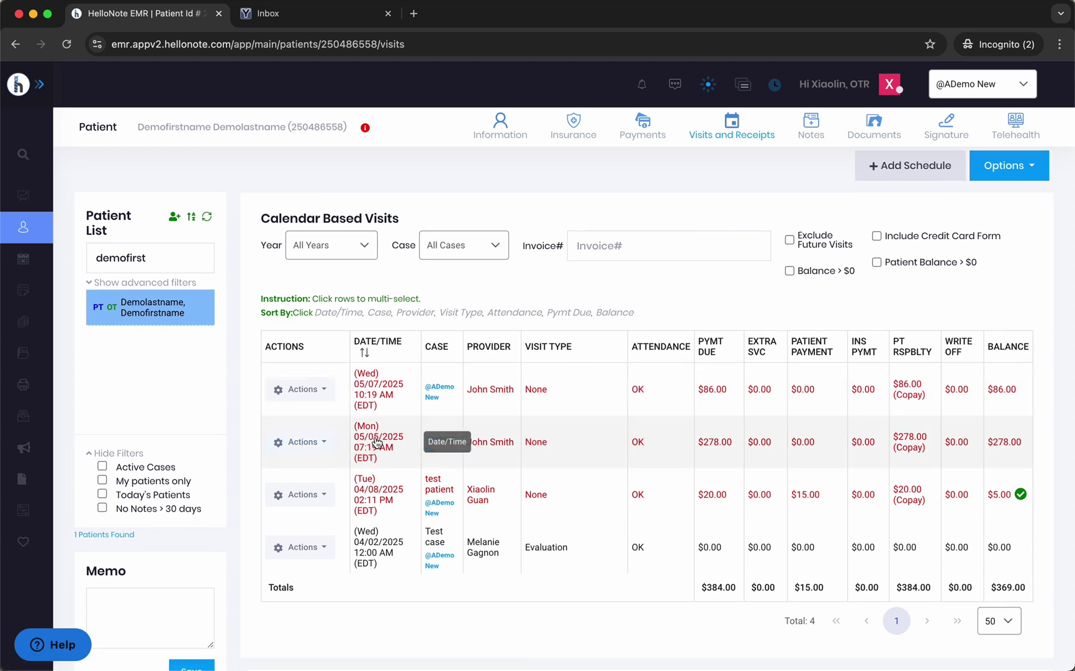
{"action": "left_click", "coordinate": [293, 448]}
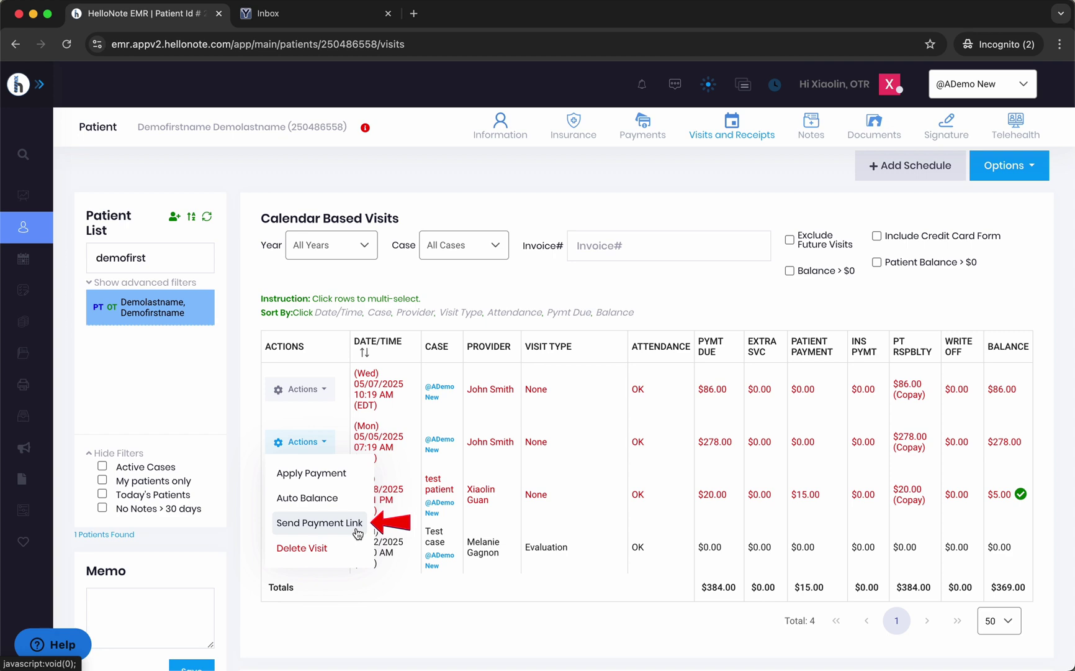
{"action": "left_click", "coordinate": [320, 533]}
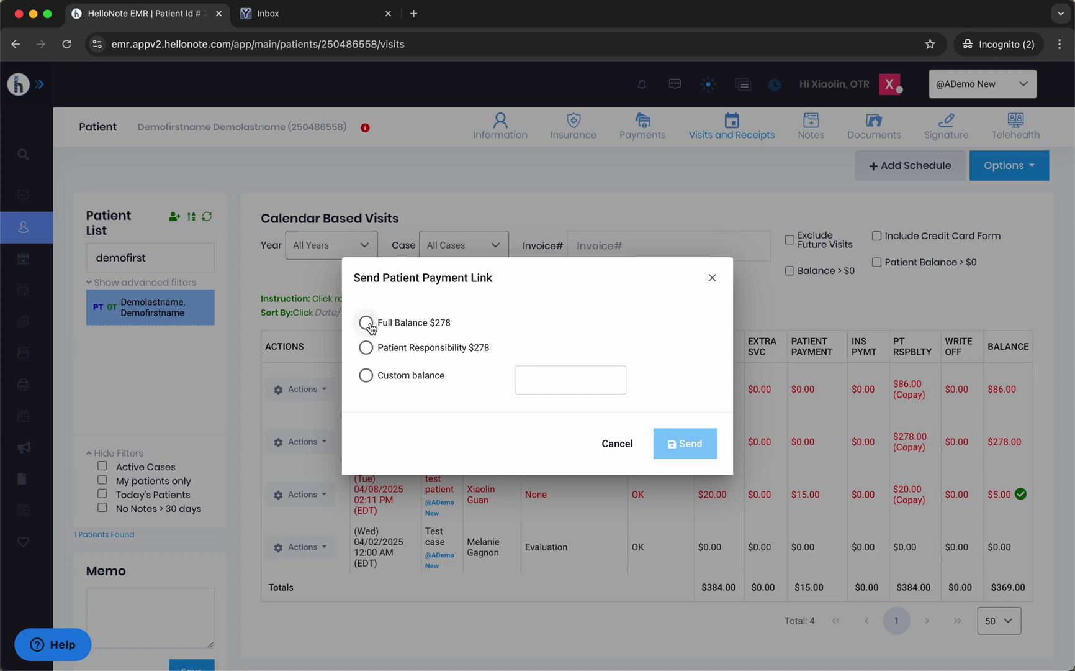
{"action": "left_click", "coordinate": [370, 327]}
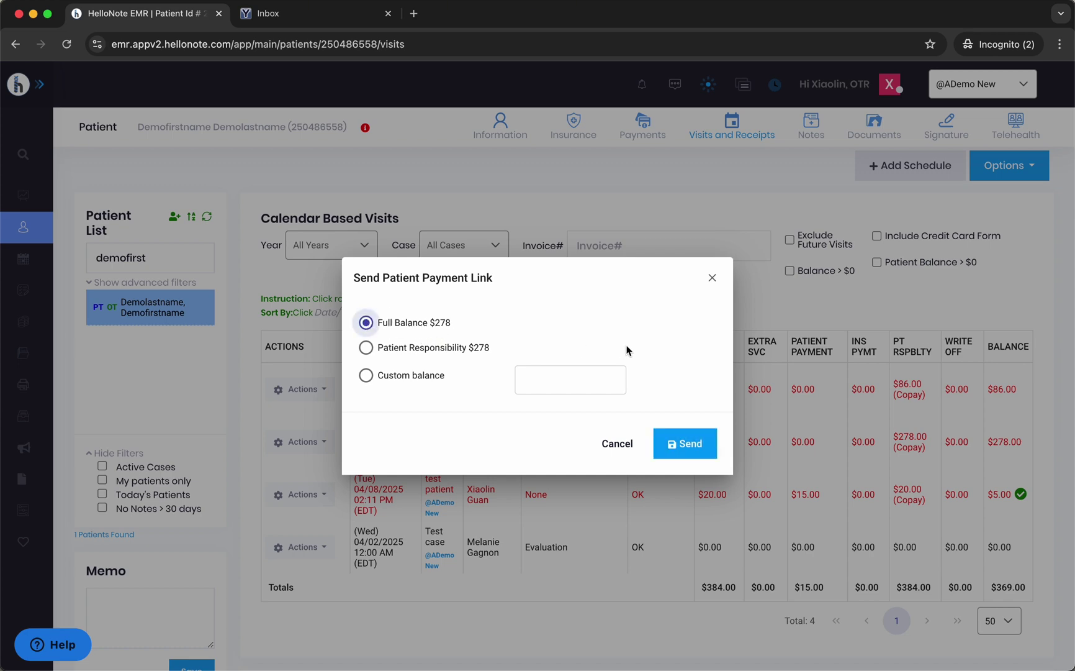
{"action": "left_click", "coordinate": [705, 451]}
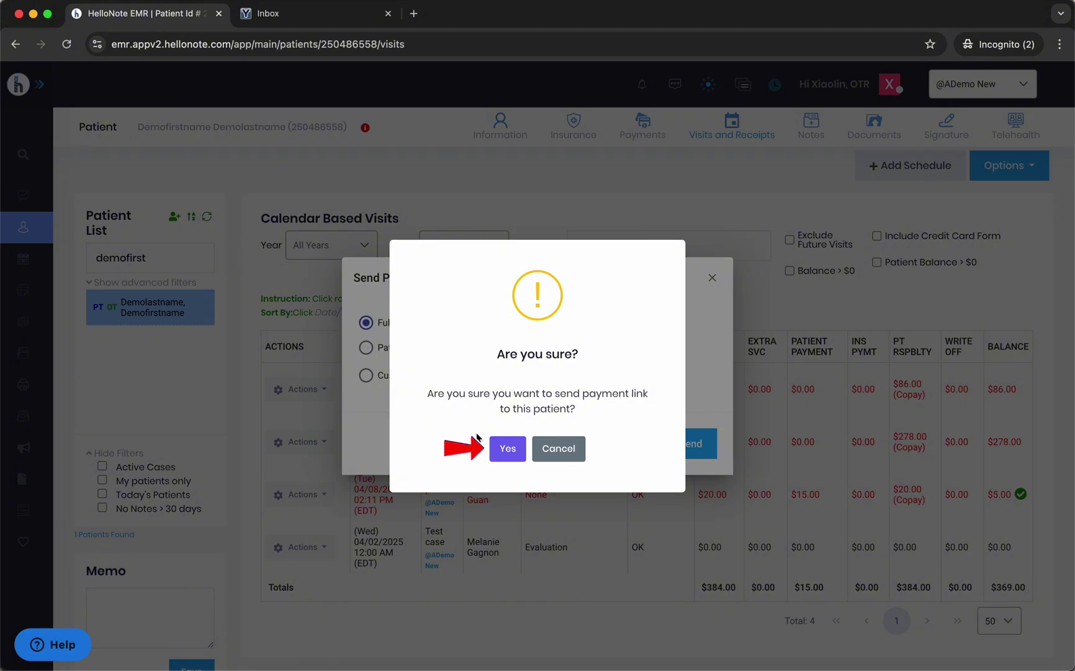
{"action": "left_click", "coordinate": [505, 448]}
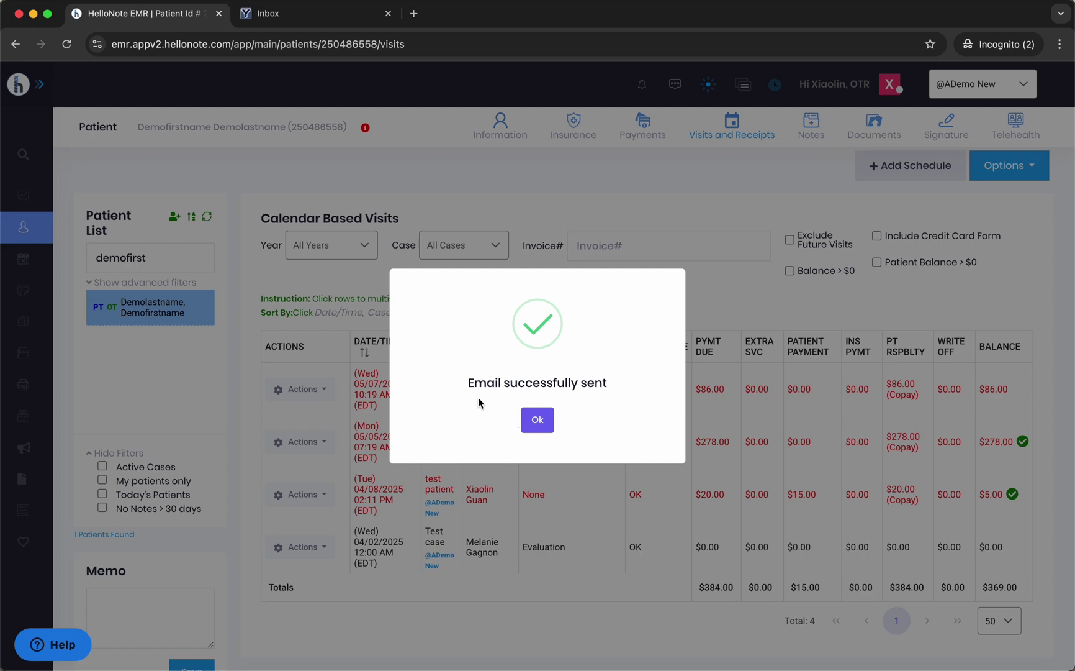
{"action": "left_click", "coordinate": [538, 421]}
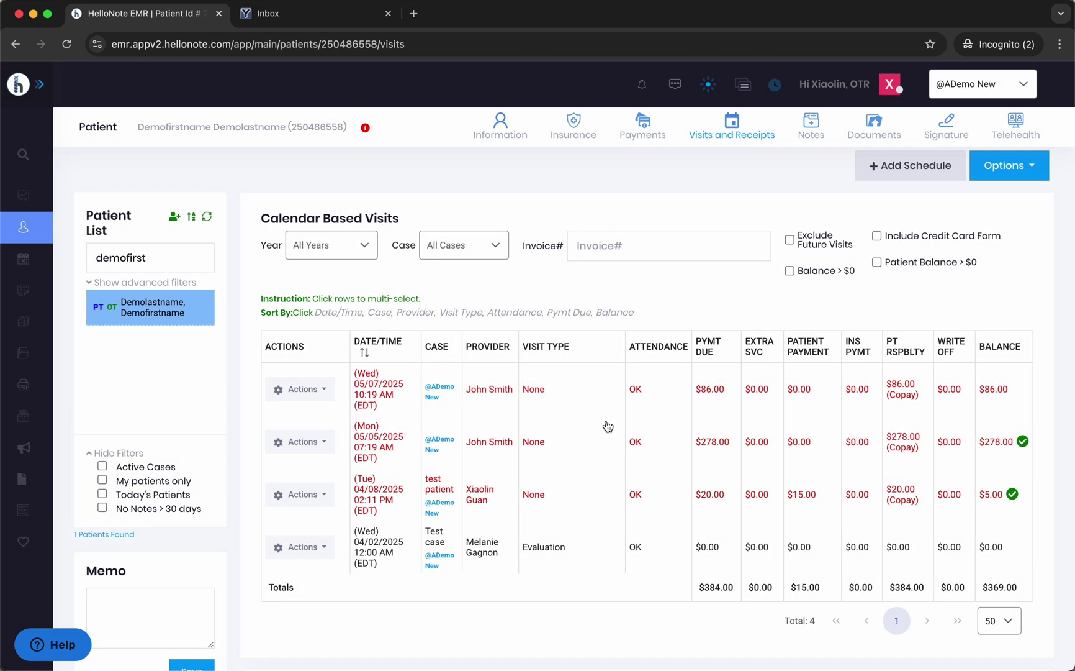
{"action": "mouse_move", "coordinate": [1021, 444]}
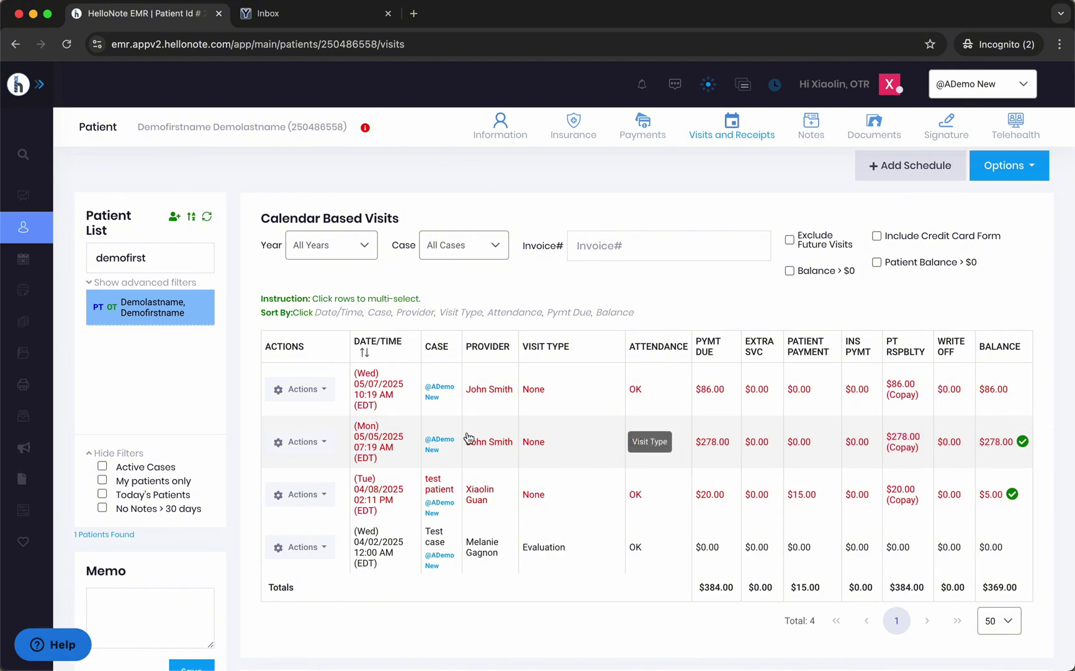
Step: Switch to the YOPmail inbox, refresh it and examine the amount in the newest invoice reminder
{"action": "left_click", "coordinate": [295, 24]}
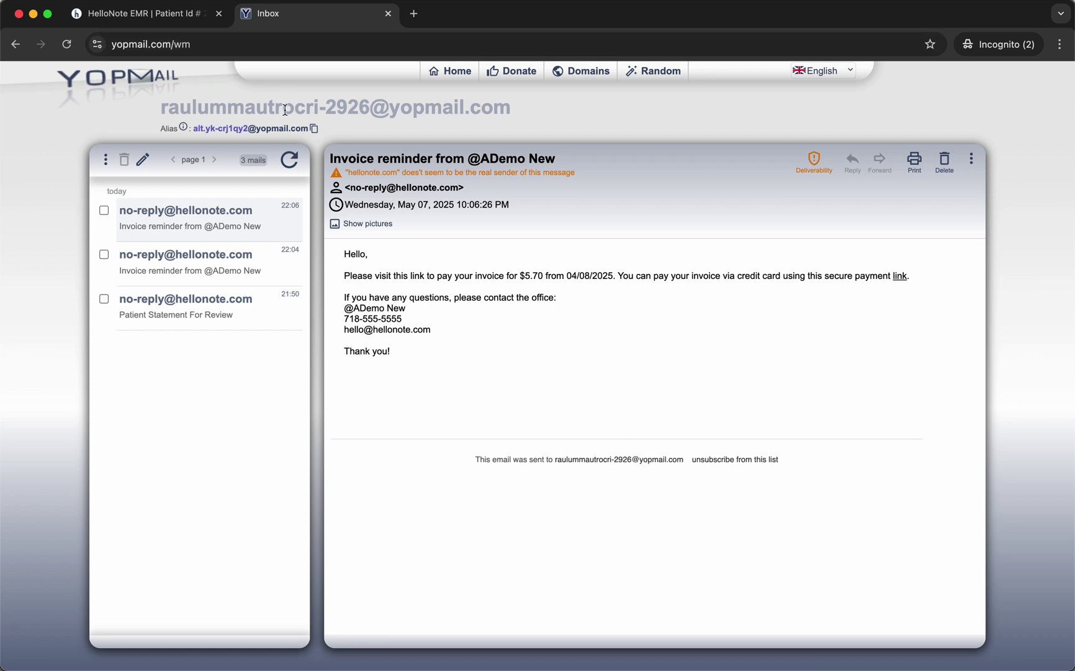
{"action": "left_click", "coordinate": [289, 160]}
{"action": "triple_click", "coordinate": [901, 286]}
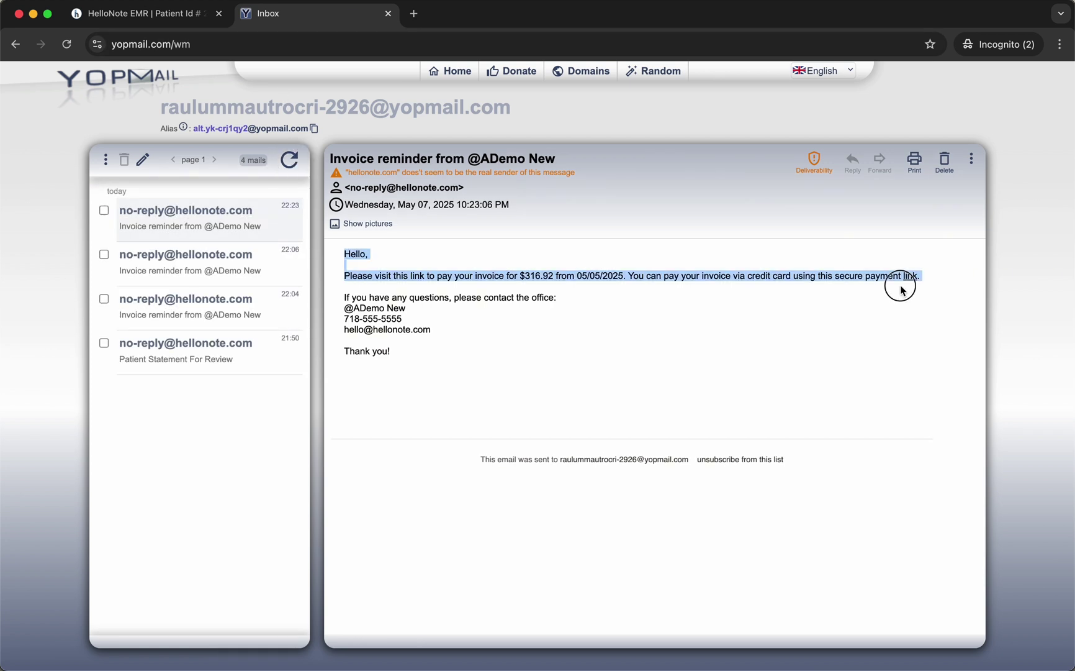
{"action": "left_click", "coordinate": [837, 303]}
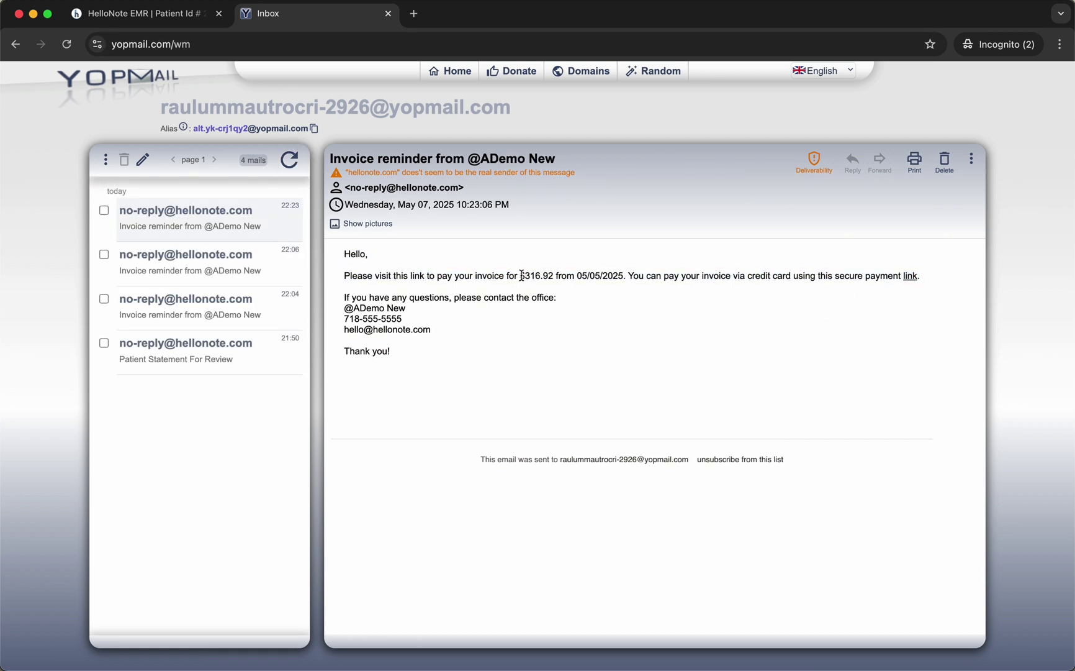
{"action": "left_click_drag", "start_coordinate": [522, 275], "coordinate": [553, 282]}
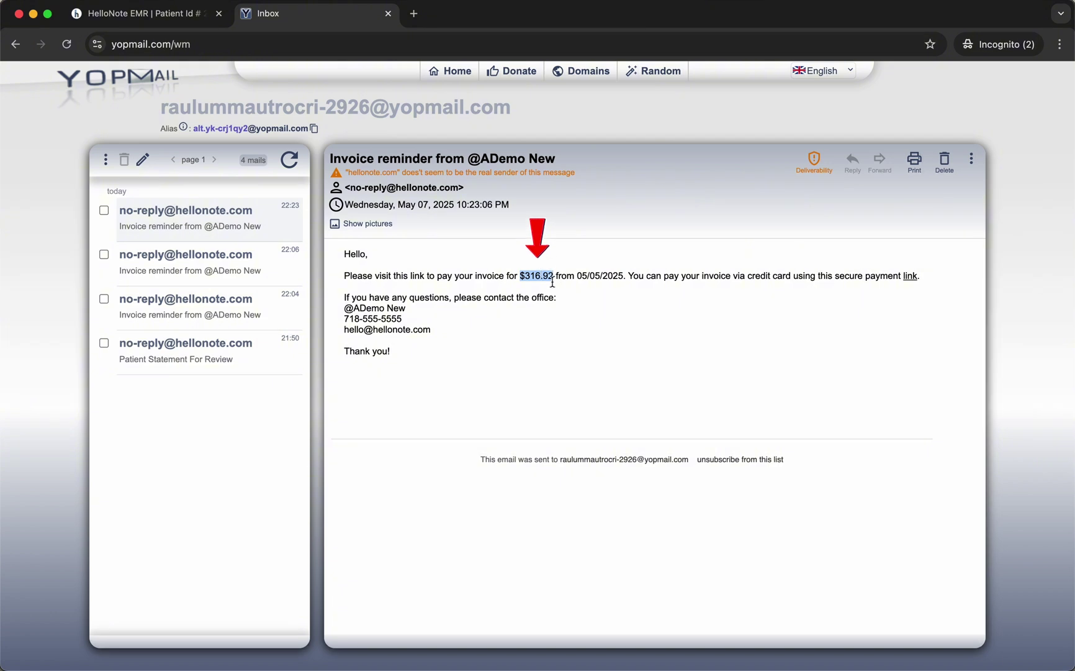
{"action": "left_click", "coordinate": [524, 288]}
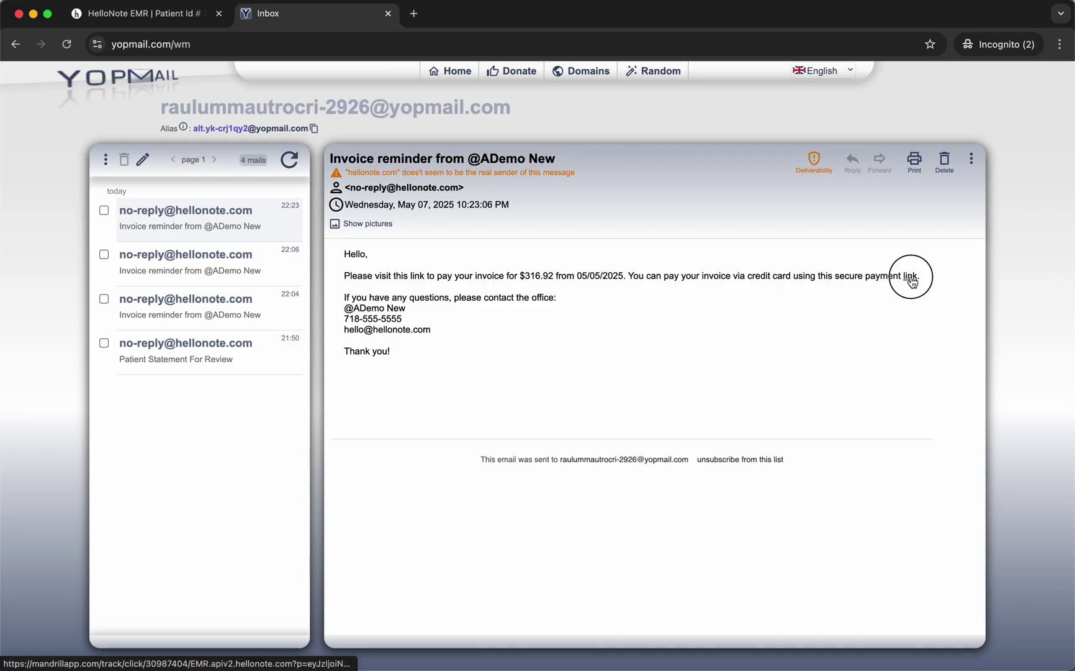
Step: Open the secure payment link from the email and examine the credit card fee included in the invoice total
{"action": "left_click", "coordinate": [909, 277]}
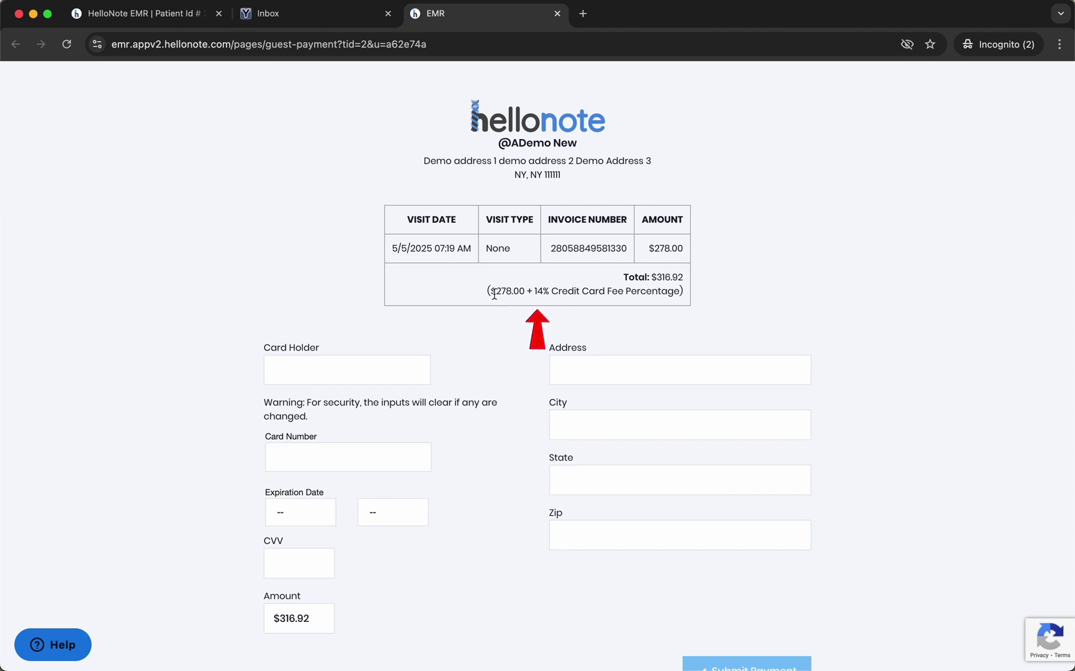
{"action": "left_click_drag", "start_coordinate": [533, 295], "coordinate": [682, 289]}
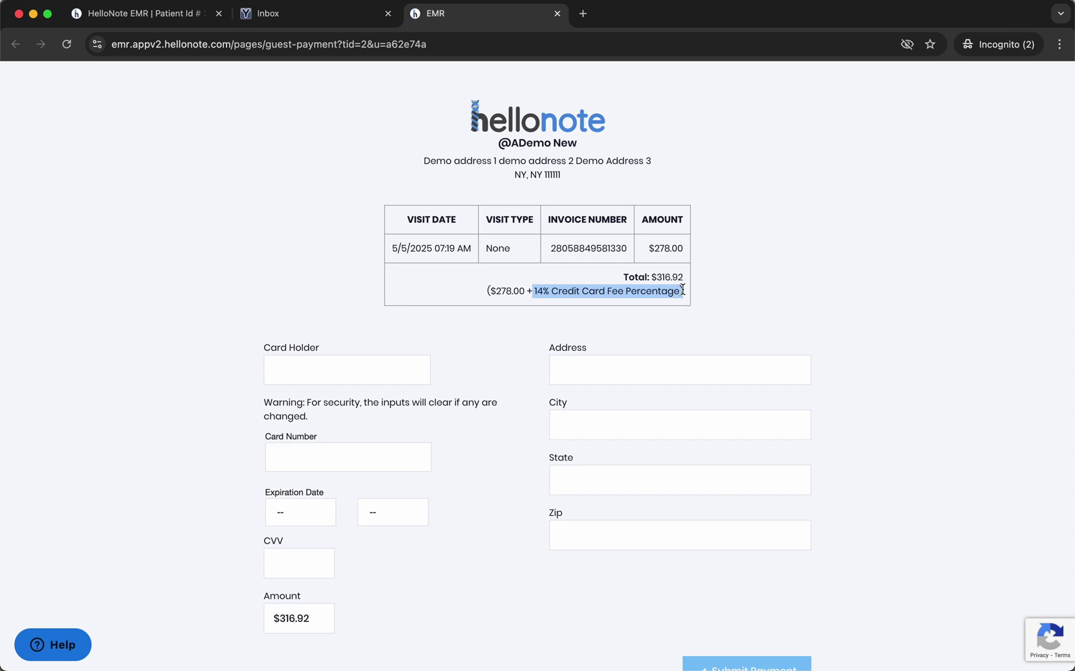
{"action": "left_click", "coordinate": [543, 303]}
{"action": "left_click", "coordinate": [543, 313]}
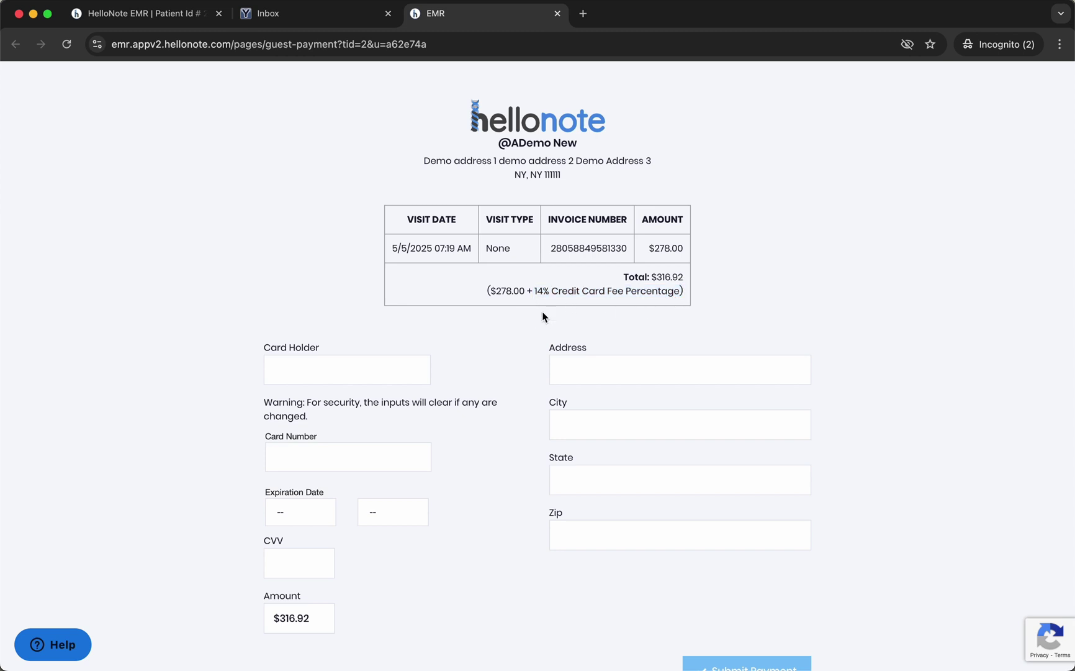
Step: Examine the card details and billing address fields of the guest payment form, then close the payment page
{"action": "scroll", "coordinate": [542, 312], "scroll_direction": "down", "scroll_amount": 2}
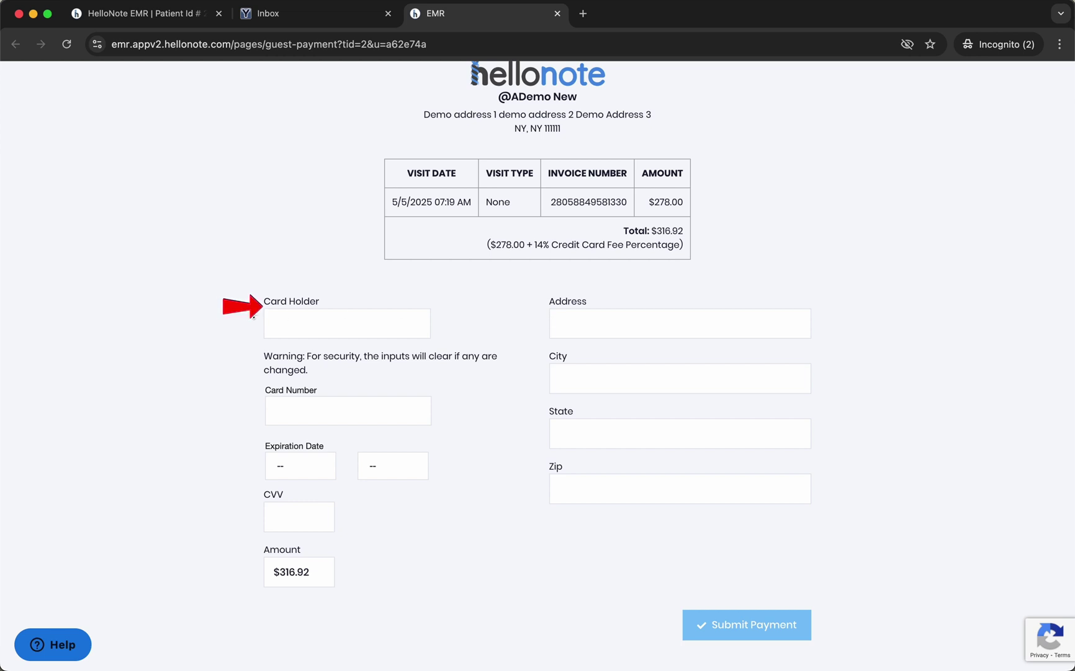
{"action": "left_click_drag", "start_coordinate": [263, 301], "coordinate": [324, 301]}
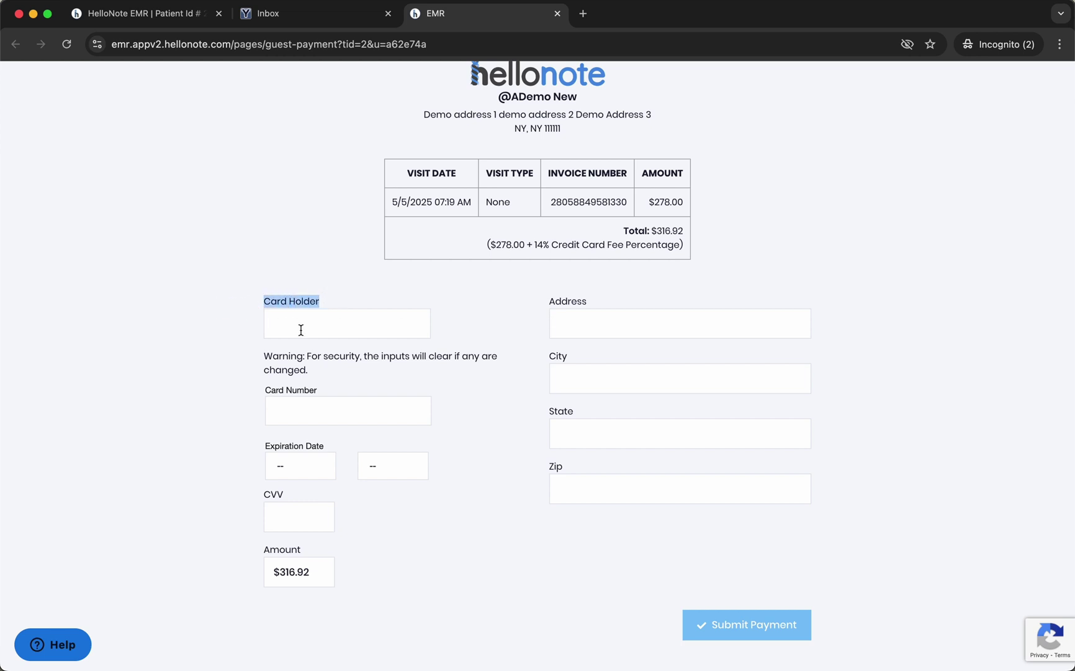
{"action": "left_click", "coordinate": [322, 398]}
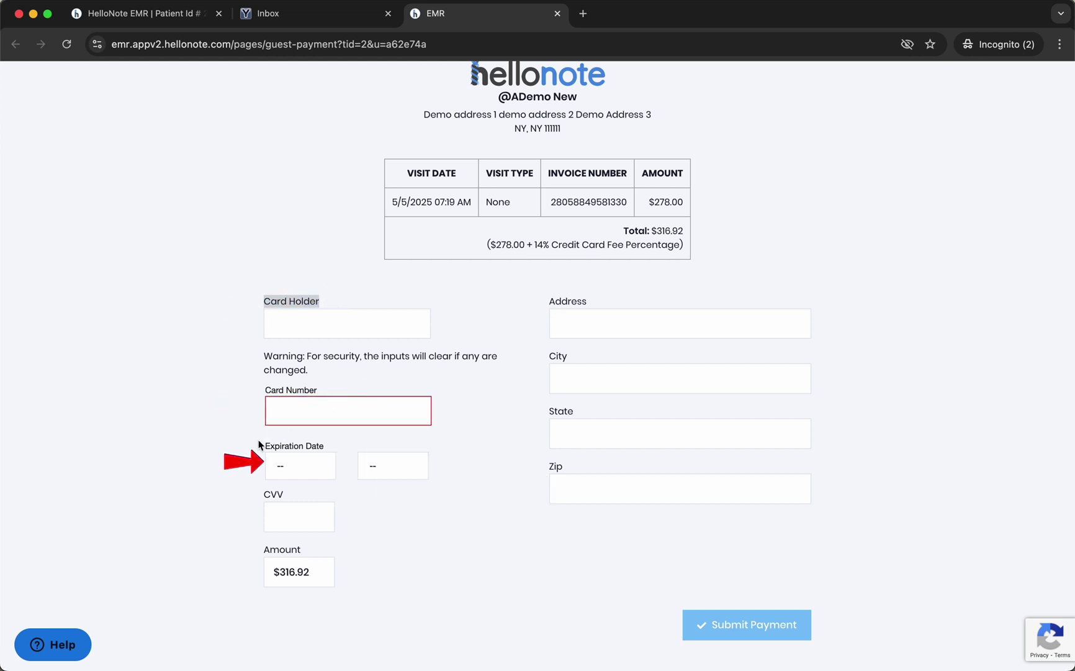
{"action": "left_click", "coordinate": [286, 446]}
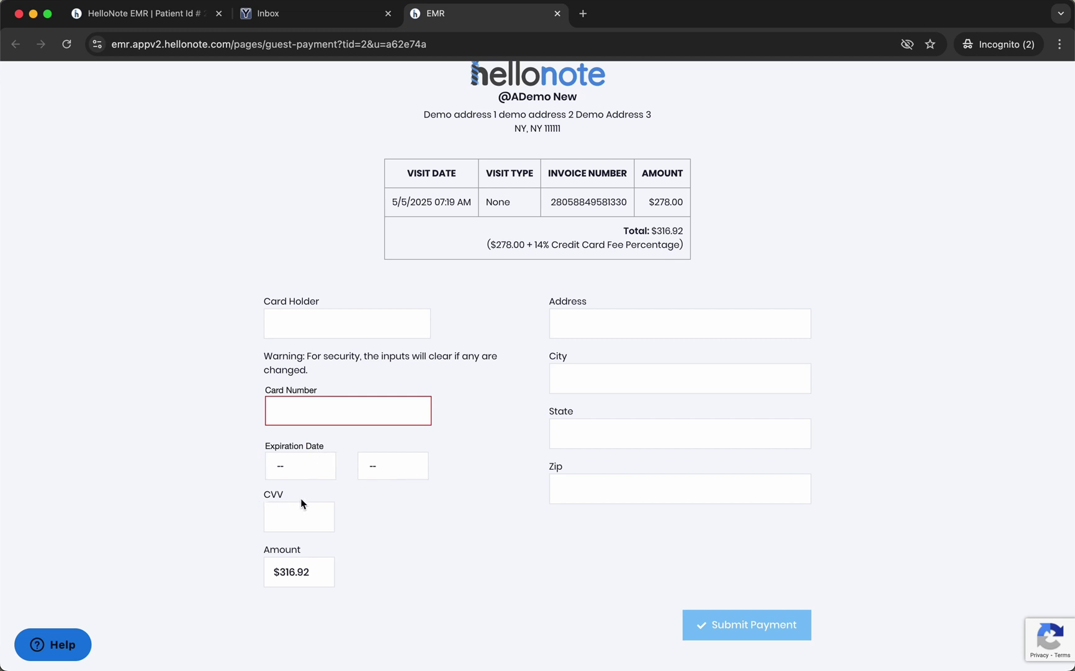
{"action": "left_click", "coordinate": [562, 320]}
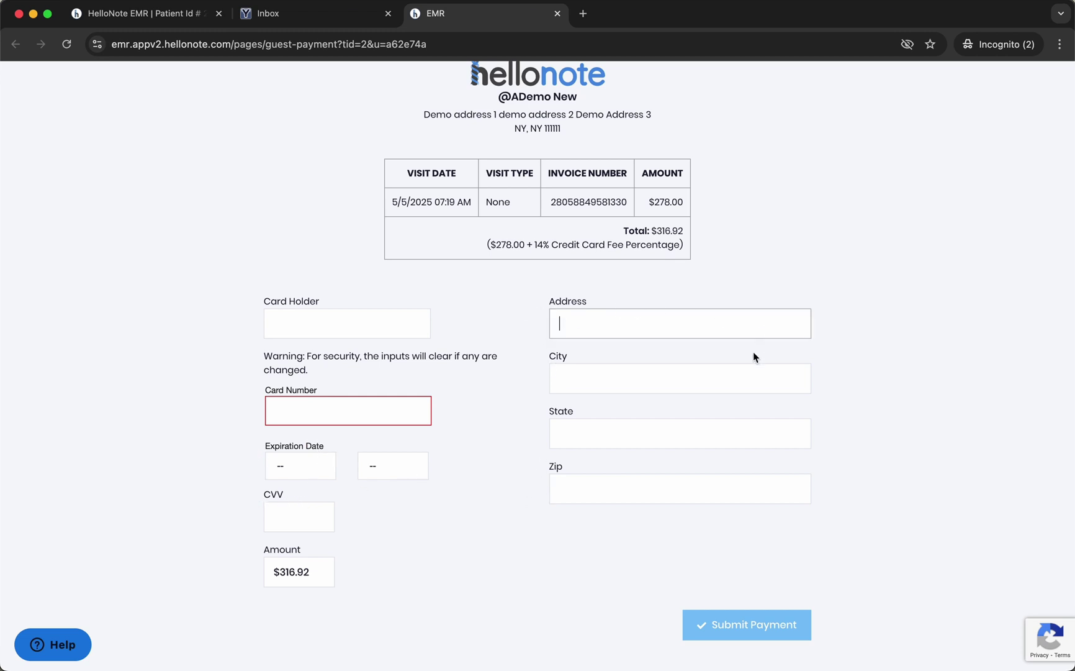
{"action": "left_click", "coordinate": [586, 515]}
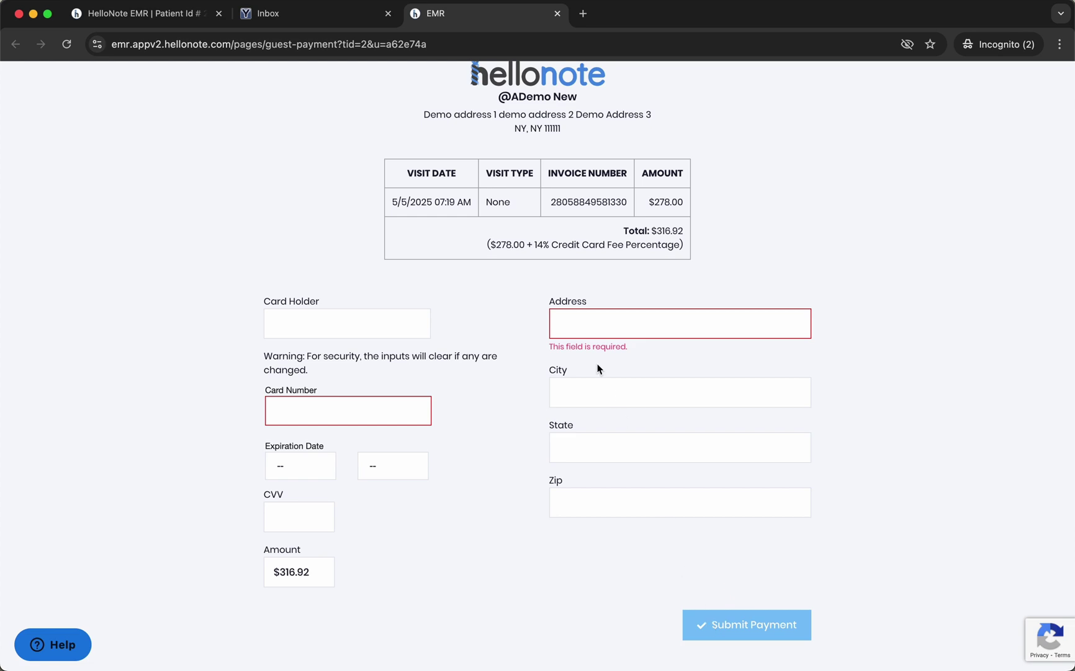
{"action": "scroll", "coordinate": [513, 126], "scroll_direction": "up", "scroll_amount": 1}
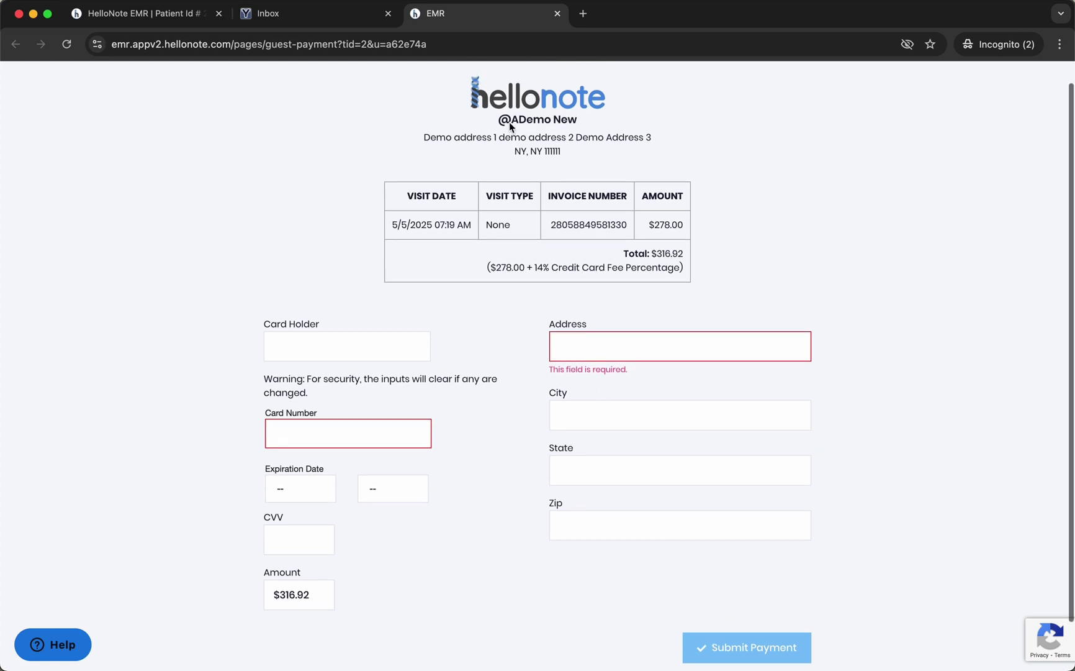
{"action": "left_click", "coordinate": [557, 13]}
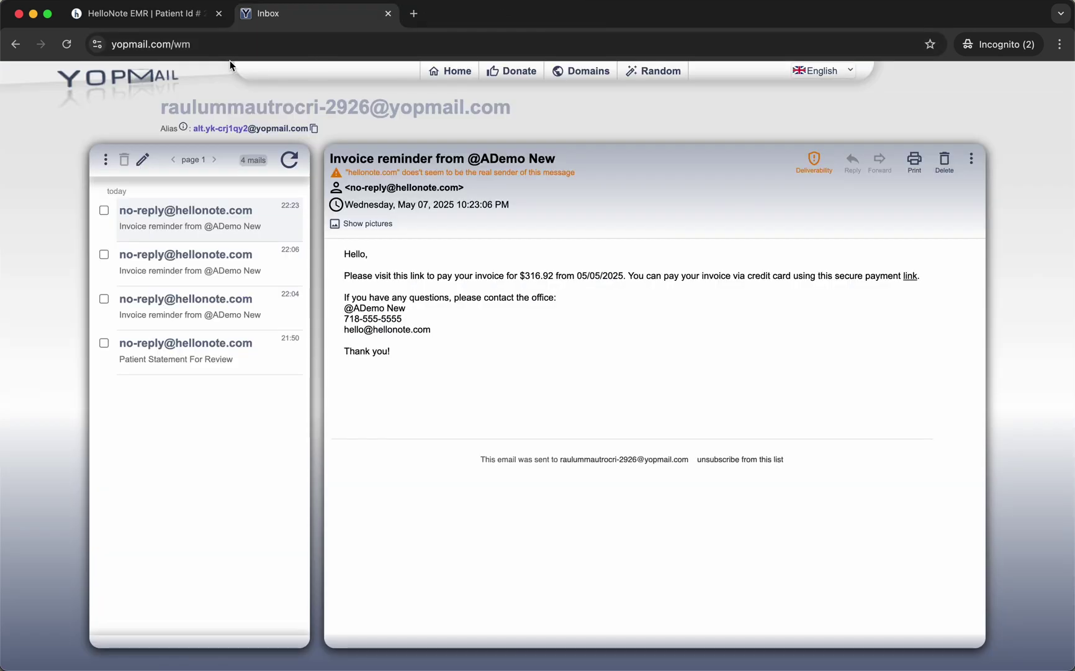
Step: Switch back to HelloNote and send the patient one payment link covering both the 05/07/2025 and 05/05/2025 visits
{"action": "left_click", "coordinate": [159, 14]}
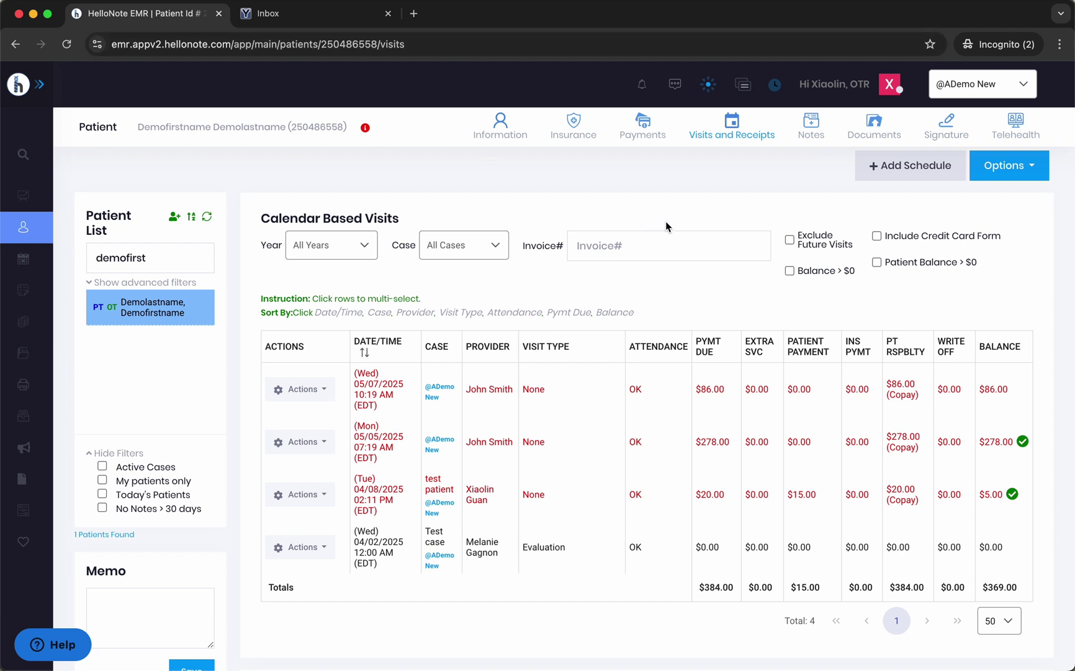
{"action": "scroll", "coordinate": [666, 221], "scroll_direction": "down", "scroll_amount": 1}
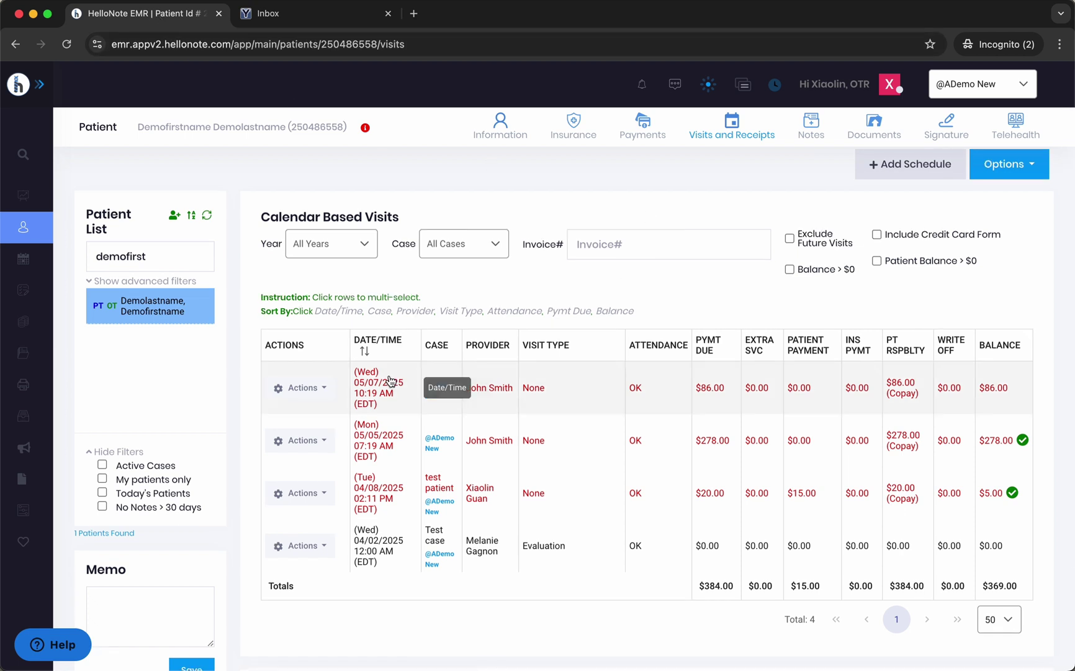
{"action": "left_click", "coordinate": [342, 386]}
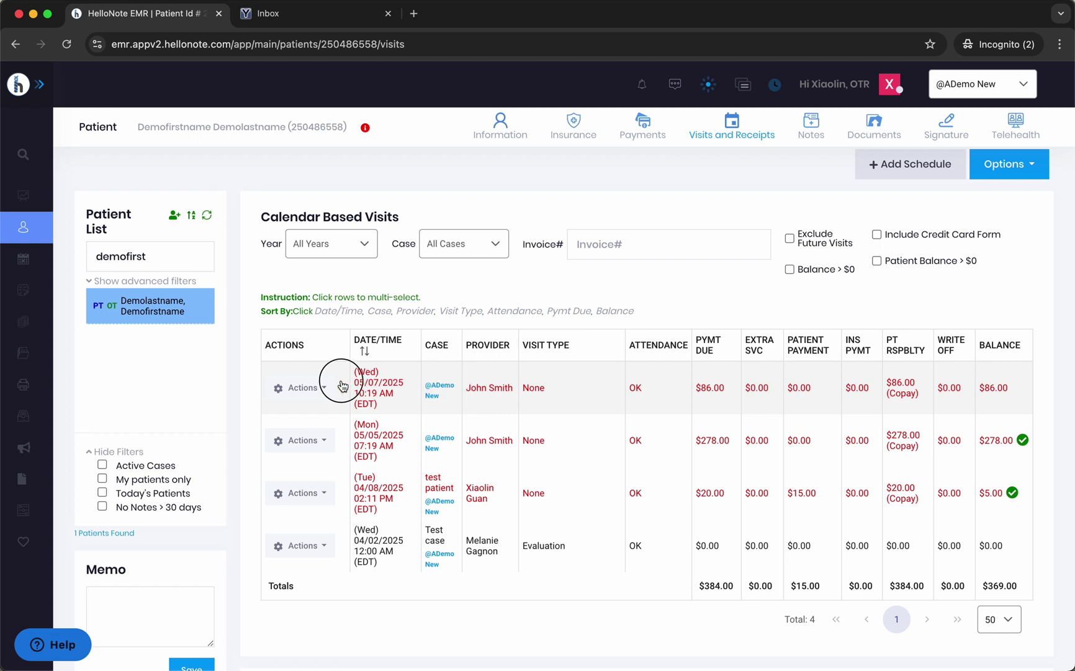
{"action": "left_click", "coordinate": [339, 453]}
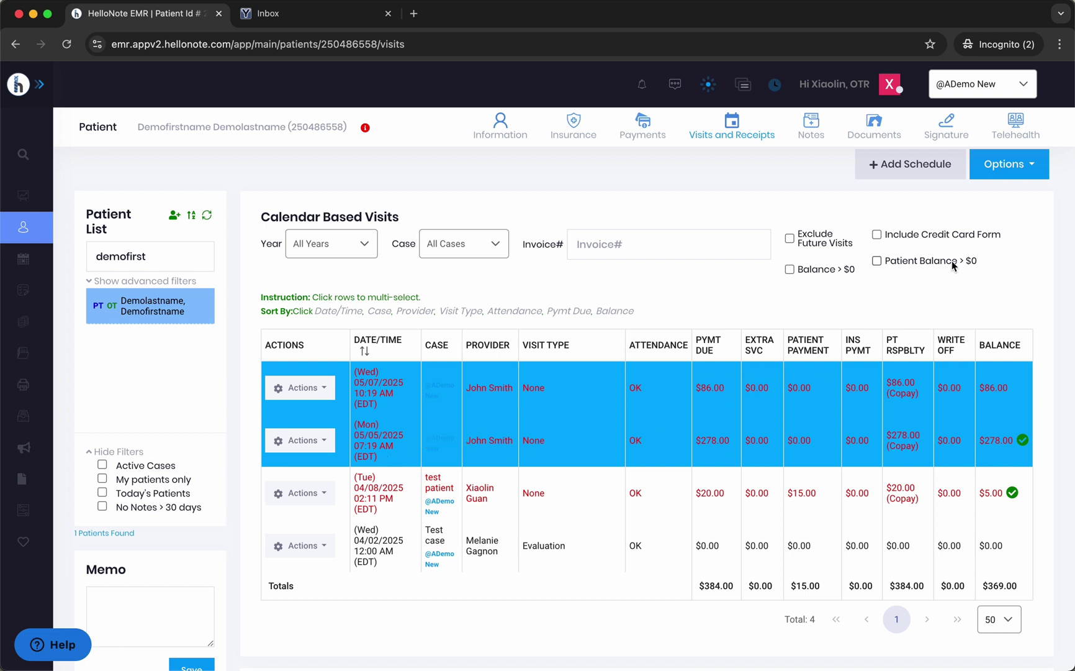
{"action": "left_click", "coordinate": [986, 176]}
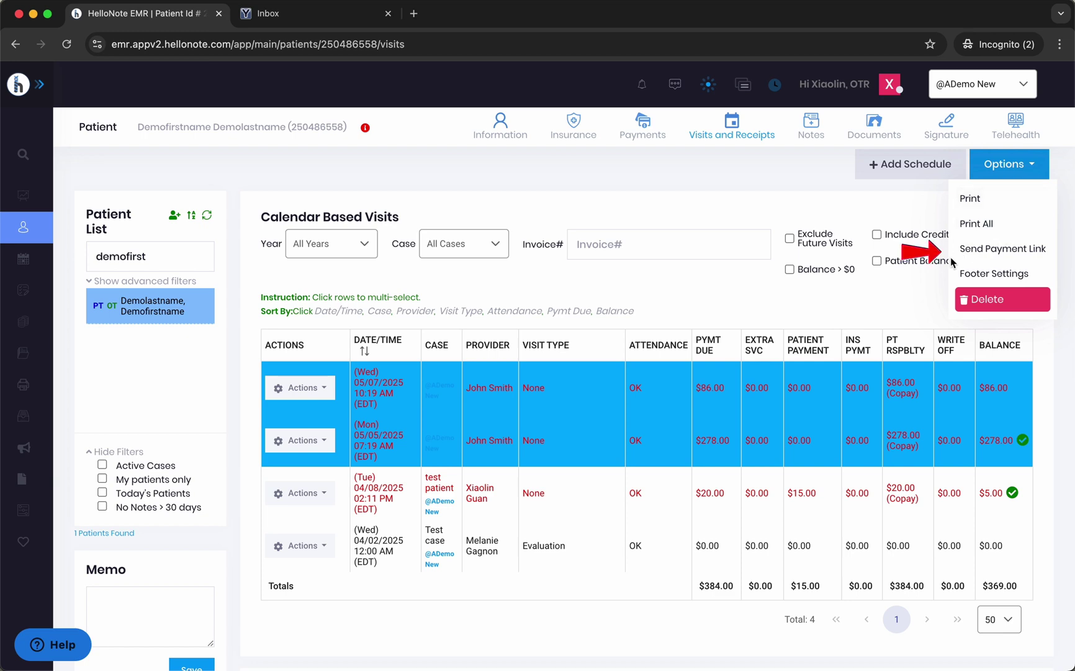
{"action": "left_click", "coordinate": [1010, 251]}
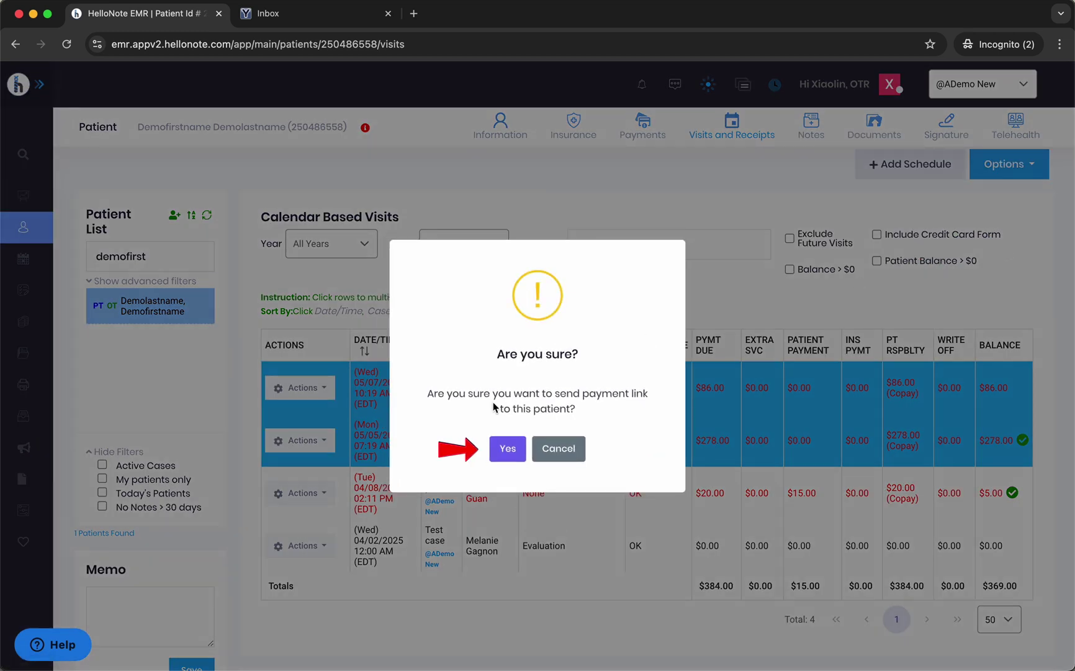
{"action": "left_click", "coordinate": [504, 450]}
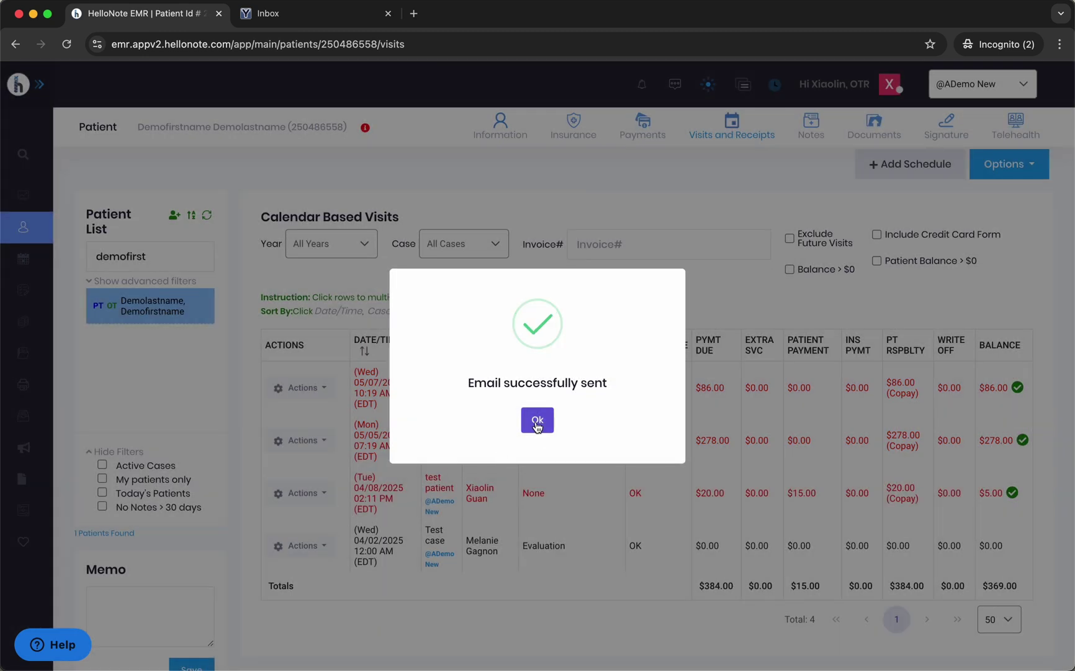
{"action": "left_click", "coordinate": [538, 423]}
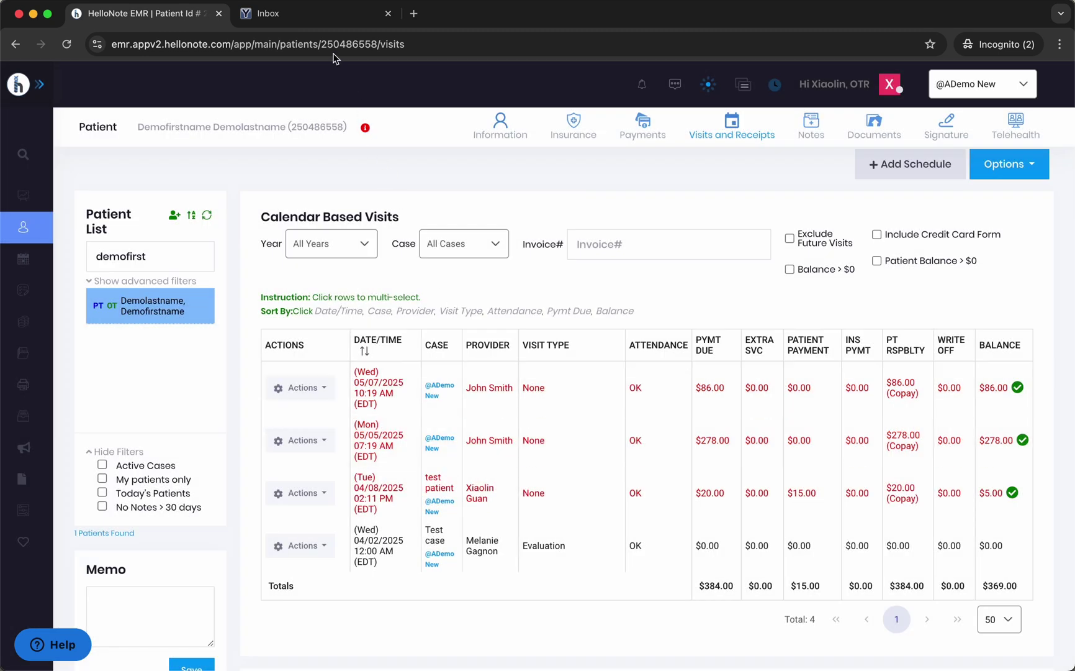
Step: Switch to the YOPmail inbox, refresh it and examine the amount and visit dates in the newest invoice reminder
{"action": "left_click", "coordinate": [329, 12]}
{"action": "left_click", "coordinate": [290, 161]}
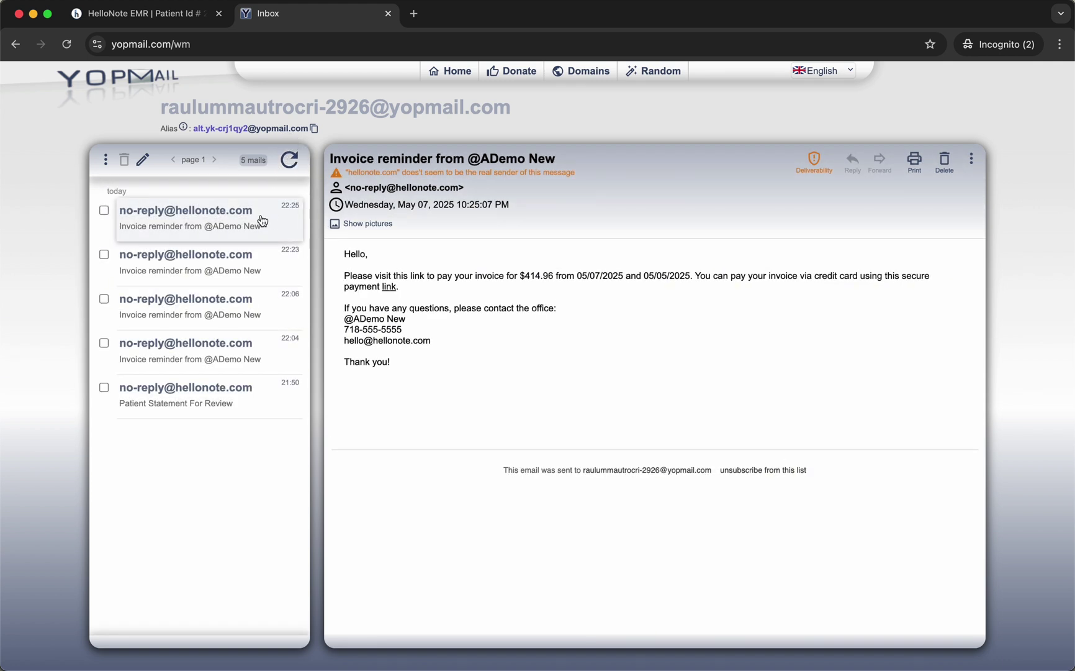
{"action": "left_click_drag", "start_coordinate": [343, 276], "coordinate": [457, 300]}
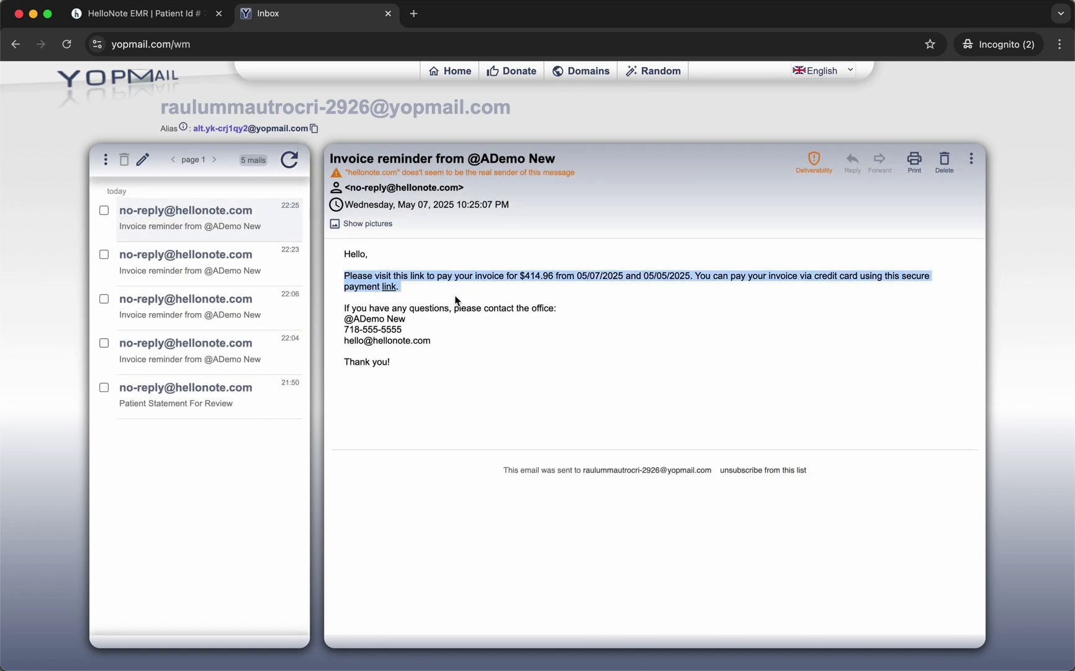
{"action": "left_click", "coordinate": [477, 294]}
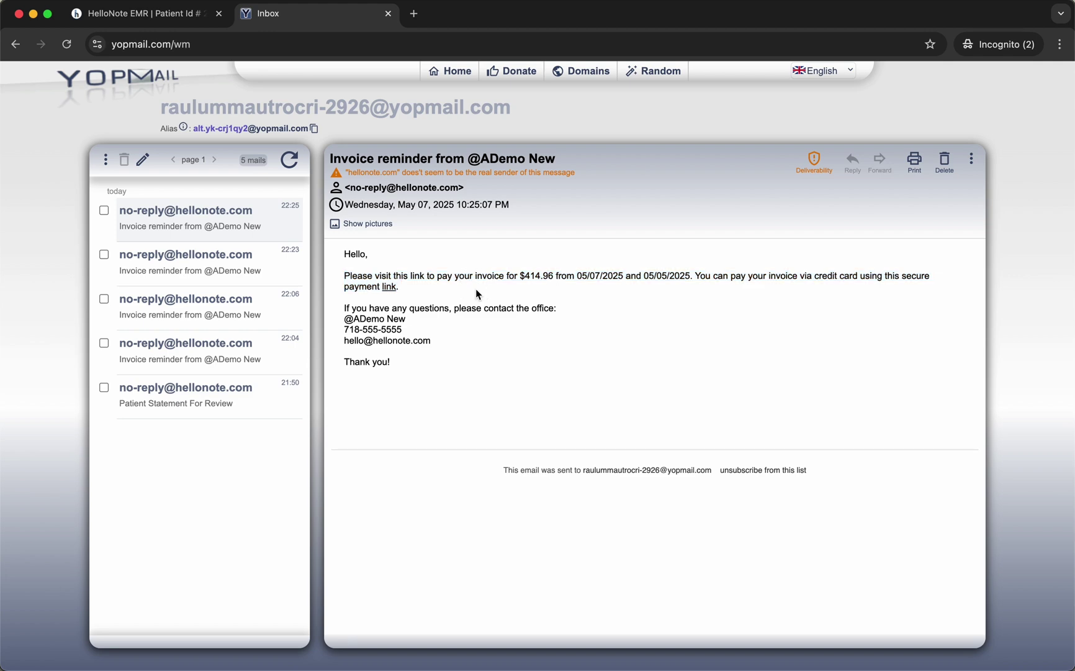
Step: Open the secure payment link from the email and examine the visit amounts, the combined total and the payment form
{"action": "left_click", "coordinate": [388, 287]}
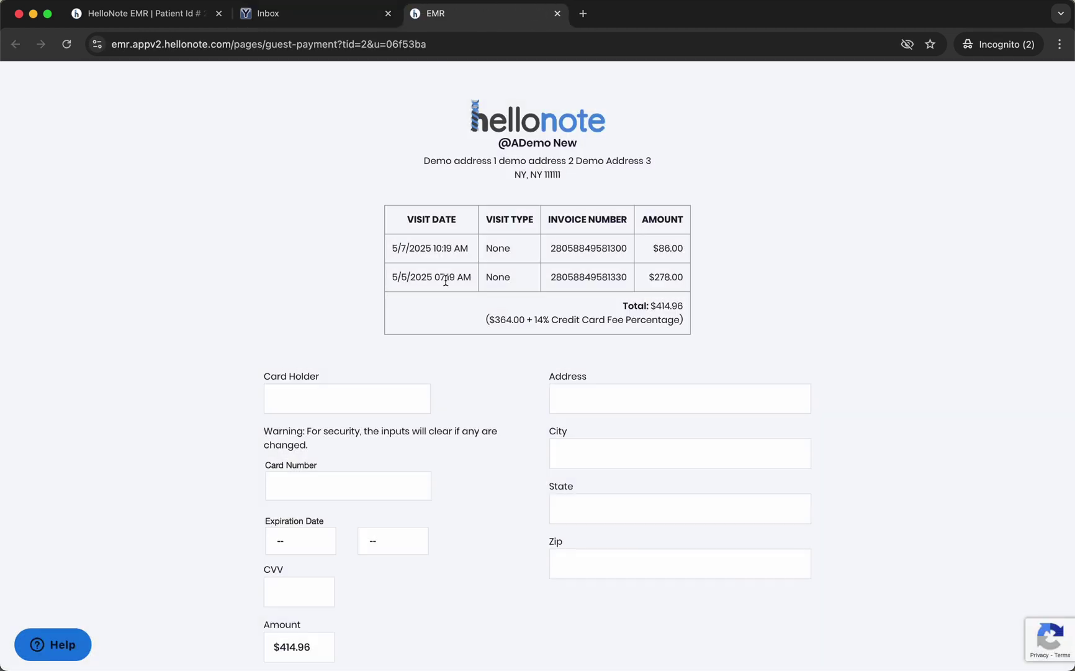
{"action": "left_click_drag", "start_coordinate": [687, 254], "coordinate": [653, 252]}
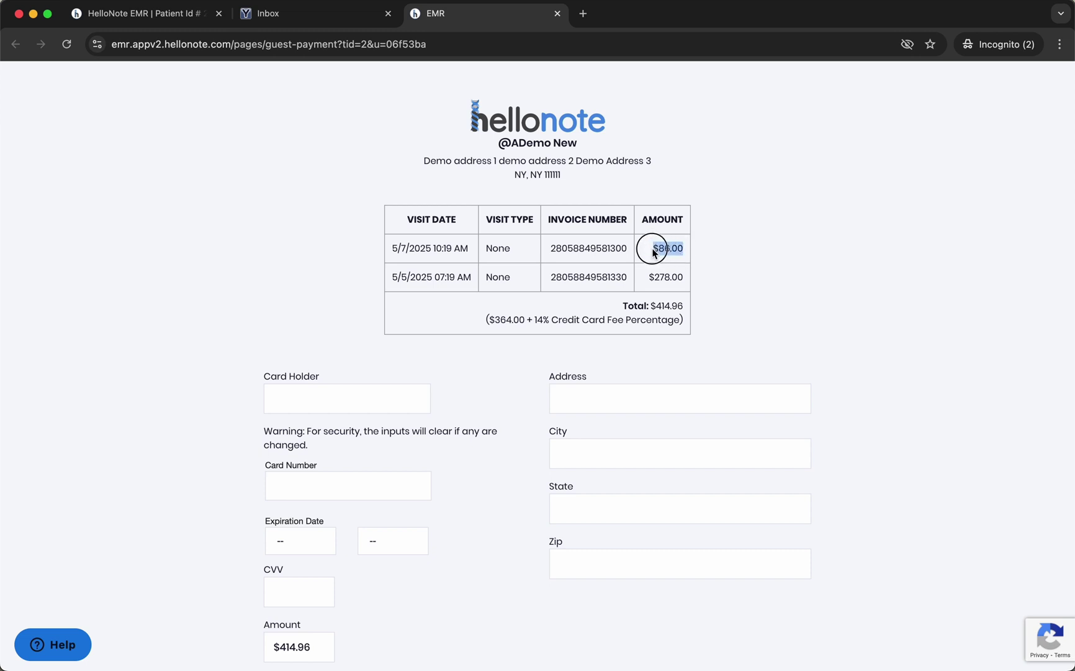
{"action": "left_click_drag", "start_coordinate": [376, 277], "coordinate": [684, 298]}
{"action": "left_click", "coordinate": [684, 304]}
{"action": "scroll", "coordinate": [684, 307], "scroll_direction": "down", "scroll_amount": 2}
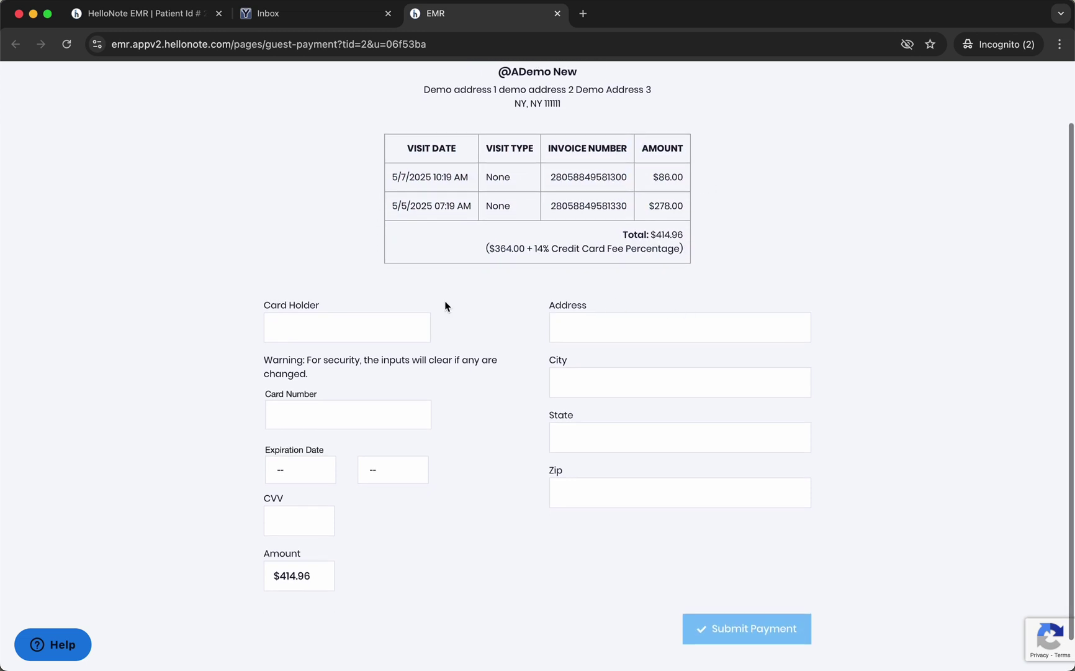